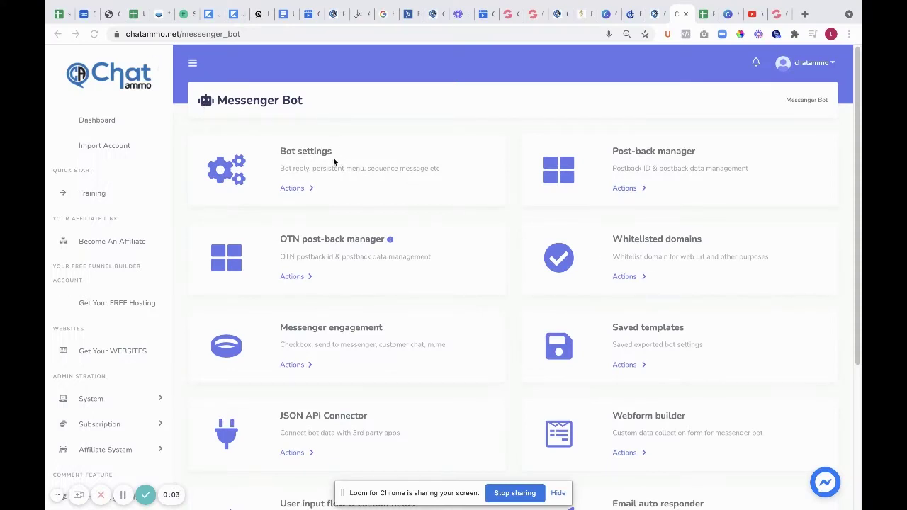
# Step: Open the Bot settings page for the Restaurant Profit messenger bot
pyautogui.click(301, 190)
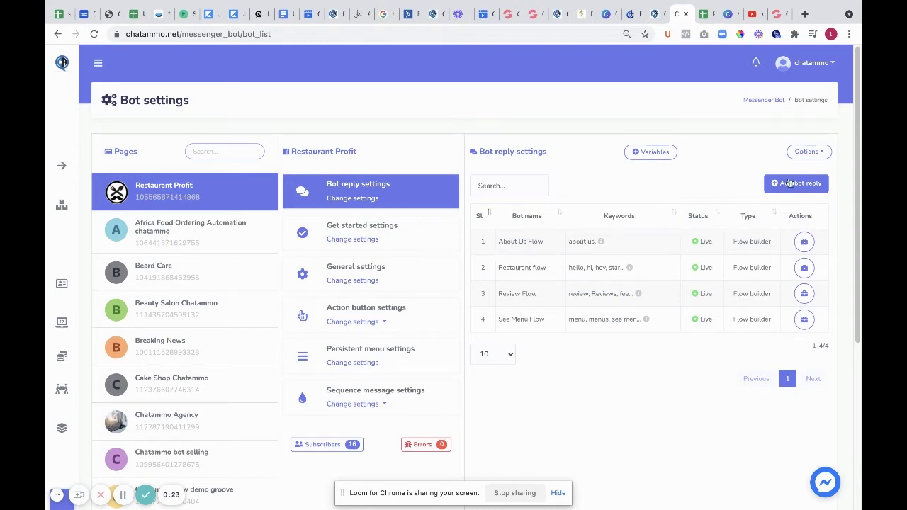
pyautogui.click(821, 154)
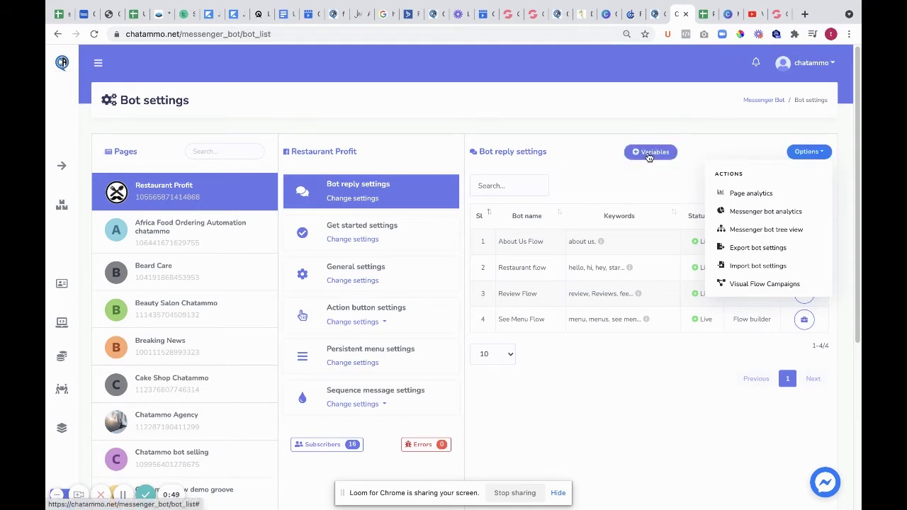
pyautogui.click(819, 153)
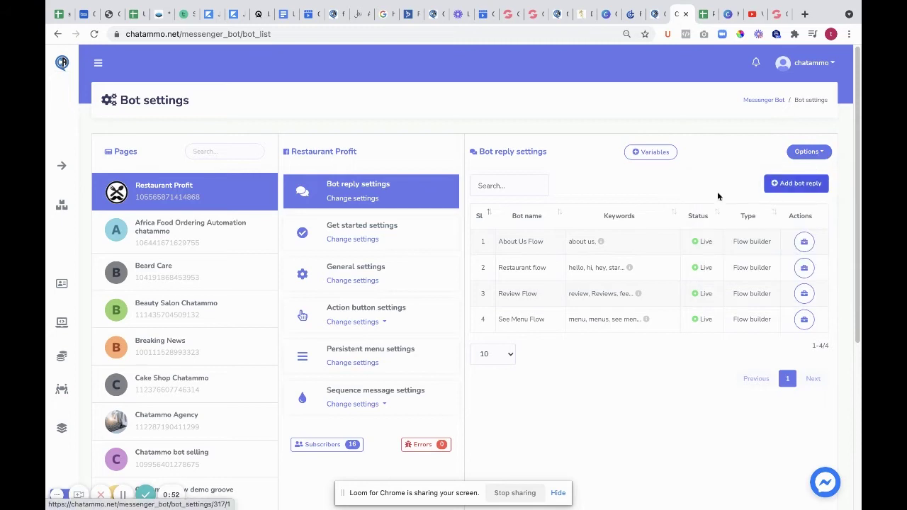
# Step: Open the Restaurant Profit get started settings and set Ice breakers status to Enabled
pyautogui.click(353, 239)
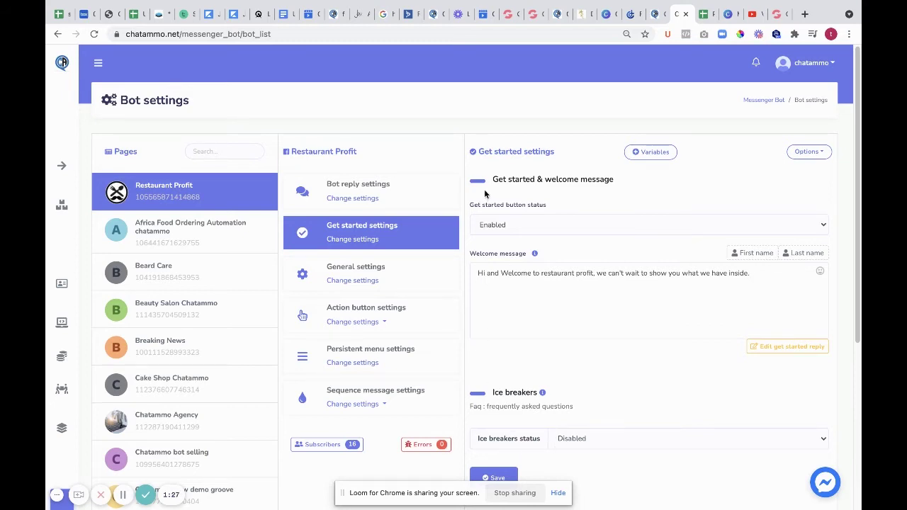
pyautogui.scroll(-1, 615, 401)
pyautogui.scroll(-3, 615, 401)
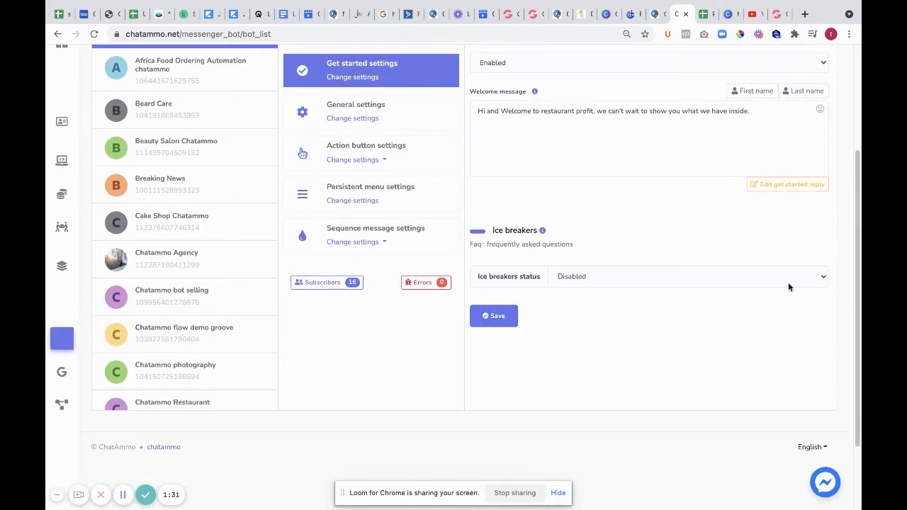
pyautogui.click(820, 281)
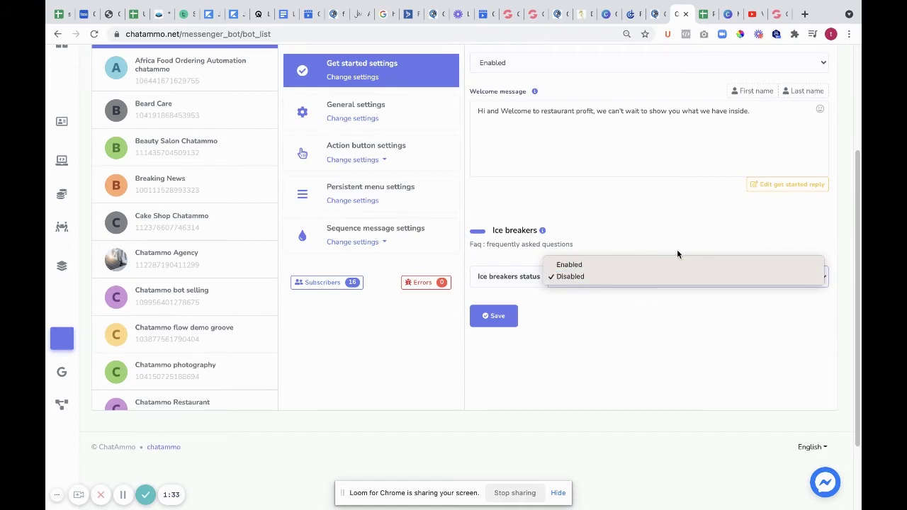
pyautogui.click(605, 265)
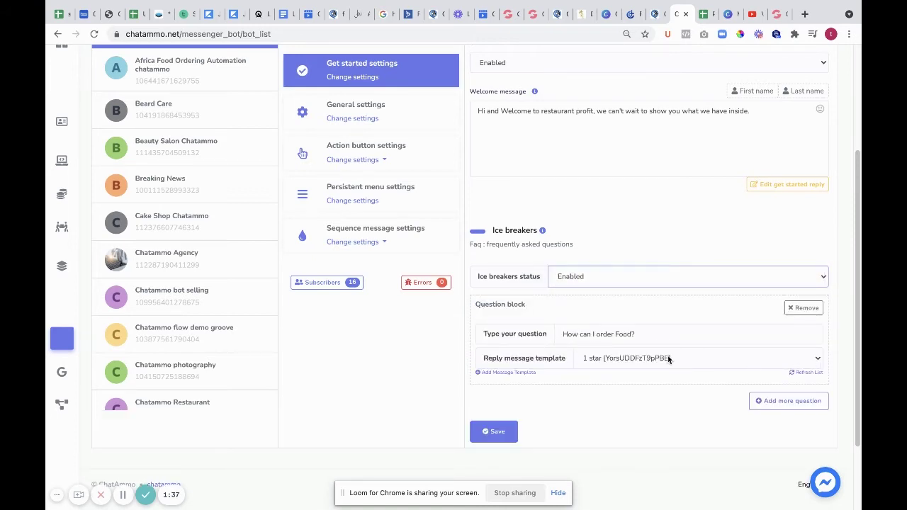
# Step: Pick See Menu Flow as reply template, then remove the 'How can I order Food?' question block
pyautogui.click(814, 359)
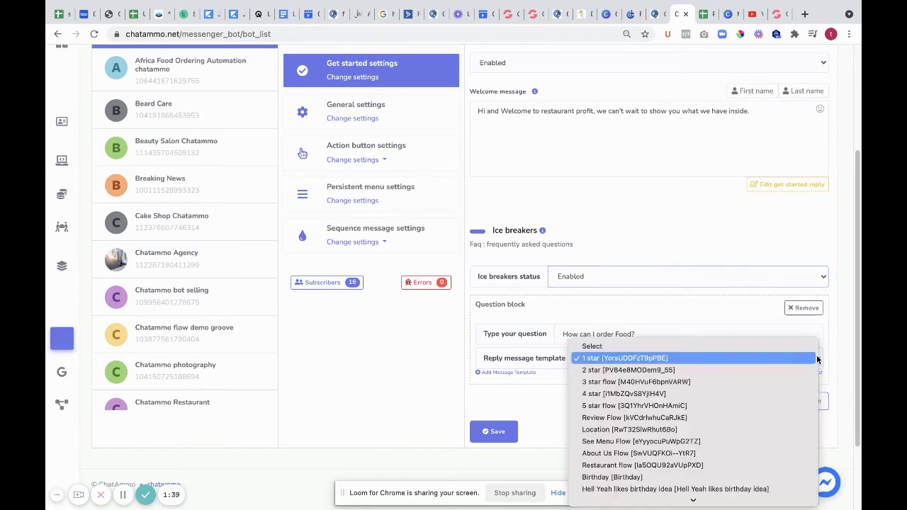
pyautogui.scroll(-2, 672, 418)
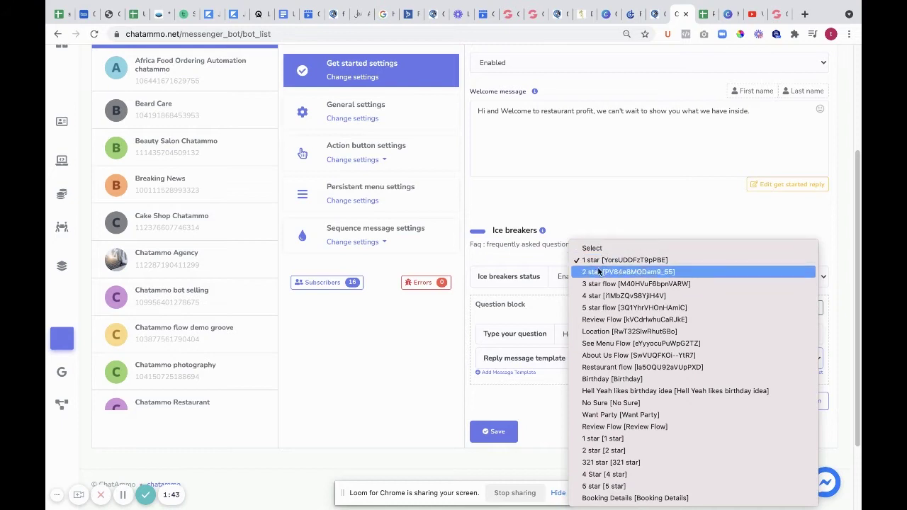
pyautogui.click(596, 345)
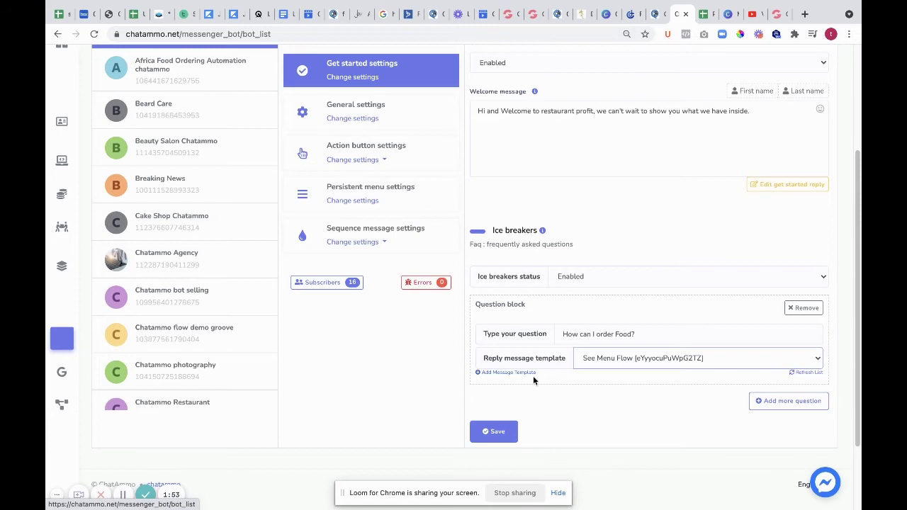
pyautogui.click(791, 309)
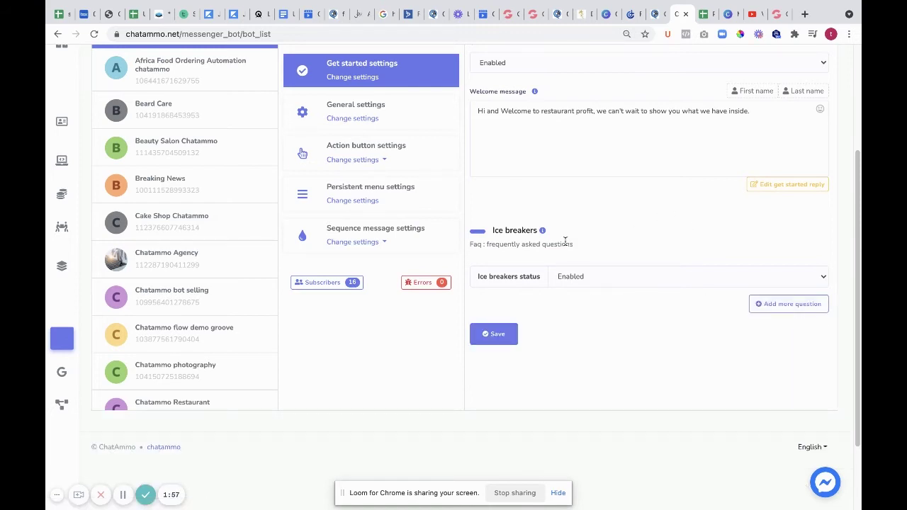
pyautogui.scroll(-1, 573, 277)
pyautogui.scroll(4, 560, 273)
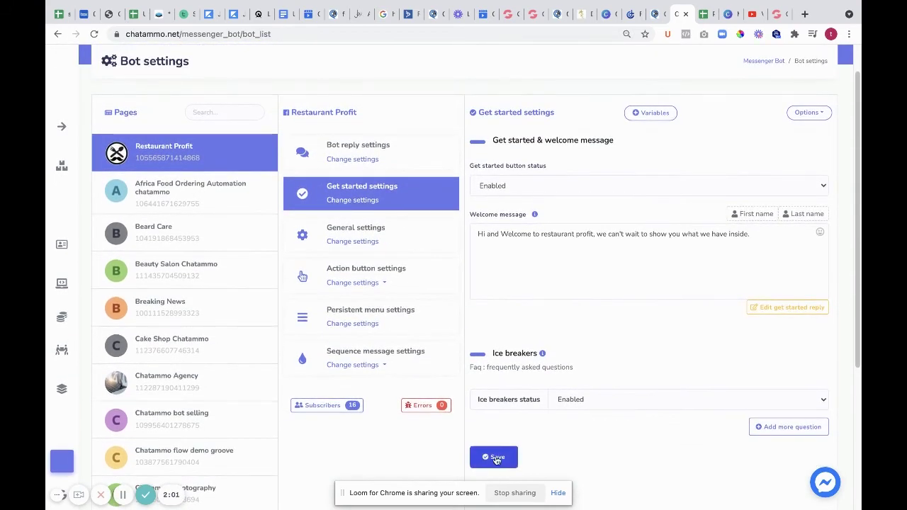
# Step: In General settings, autofill the saved chat-with-human e-mail and switch on Reply if no match found
pyautogui.click(342, 245)
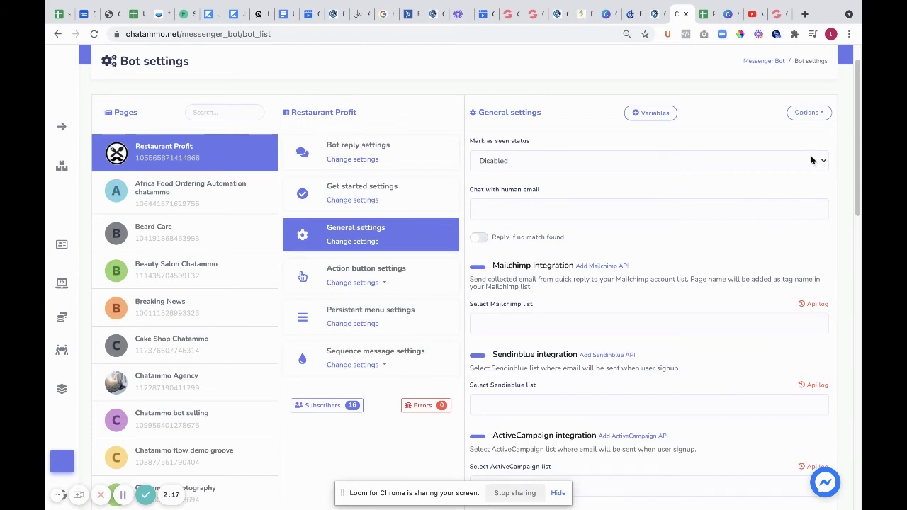
pyautogui.click(507, 210)
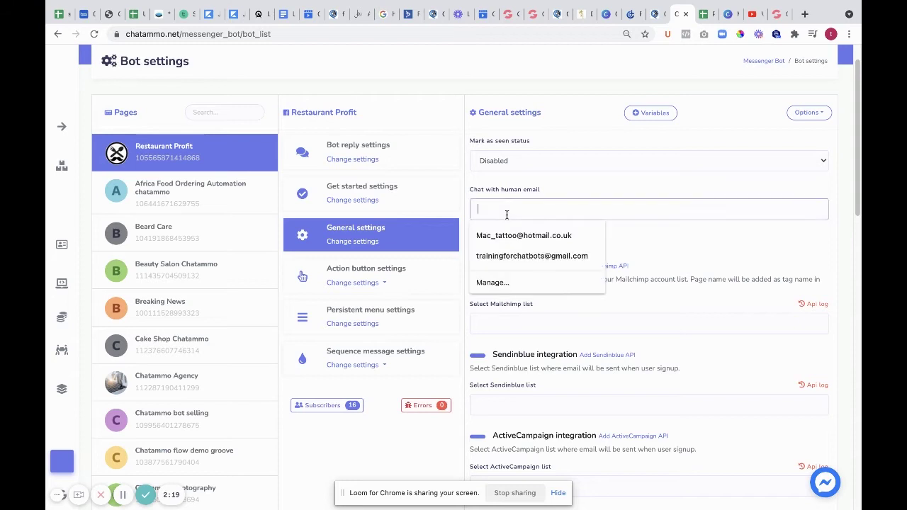
pyautogui.click(550, 236)
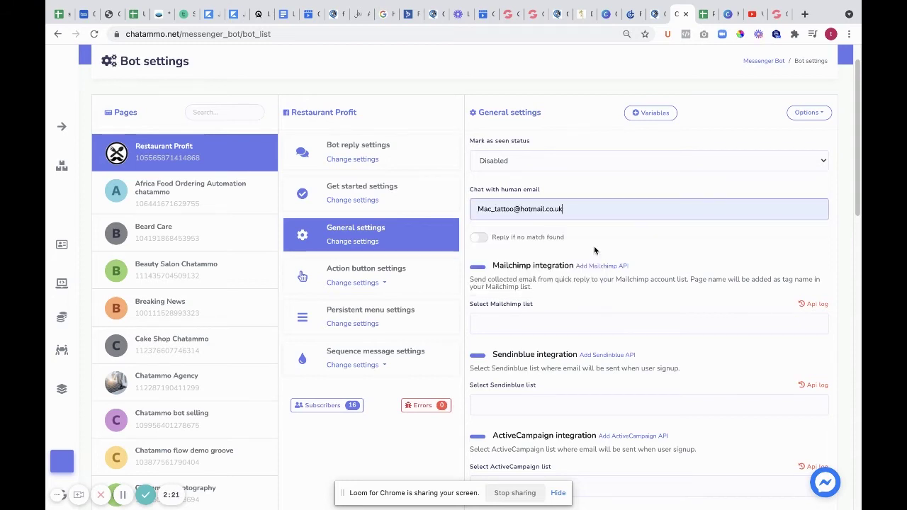
pyautogui.click(481, 238)
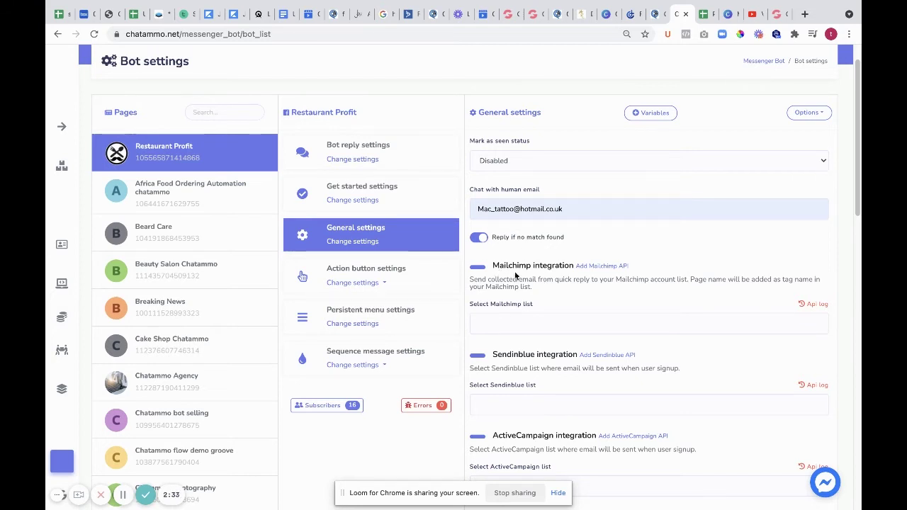
# Step: Scroll through the general settings, leaving the email sequence API choice unchanged
pyautogui.scroll(-4, 512, 414)
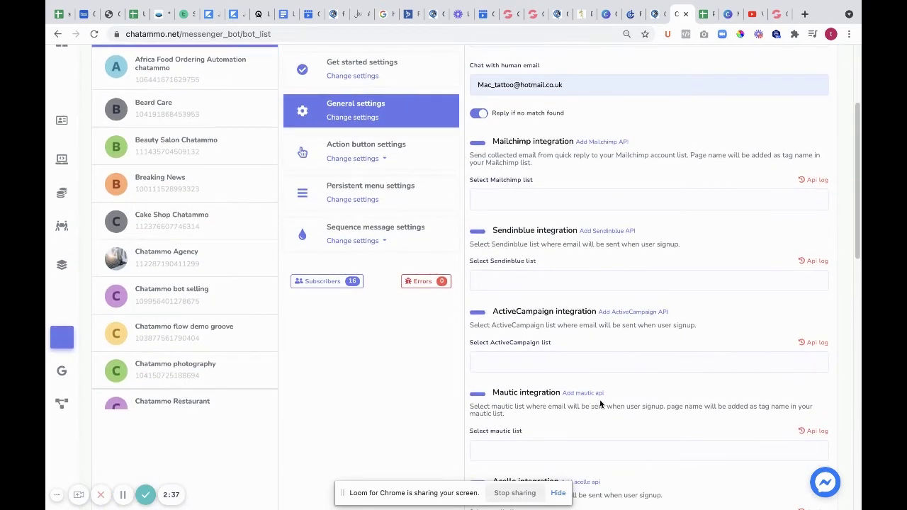
pyautogui.scroll(-4, 601, 404)
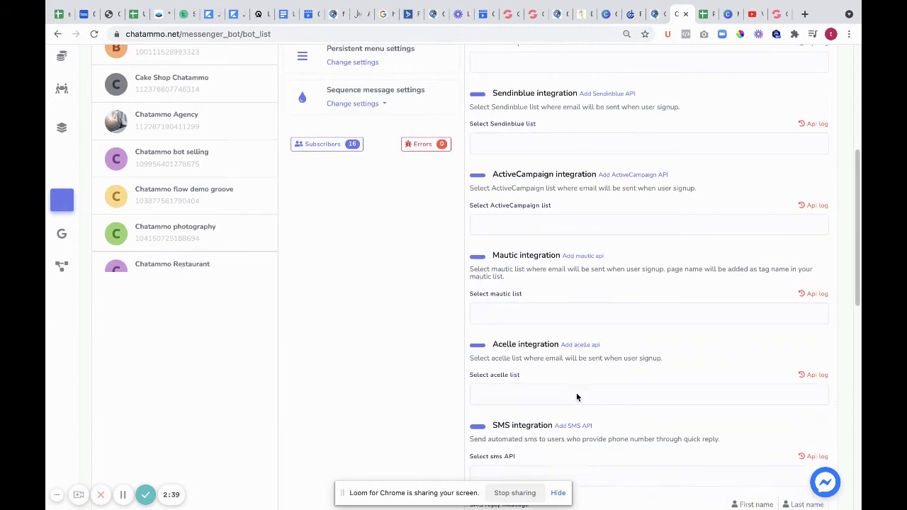
pyautogui.scroll(-5, 577, 397)
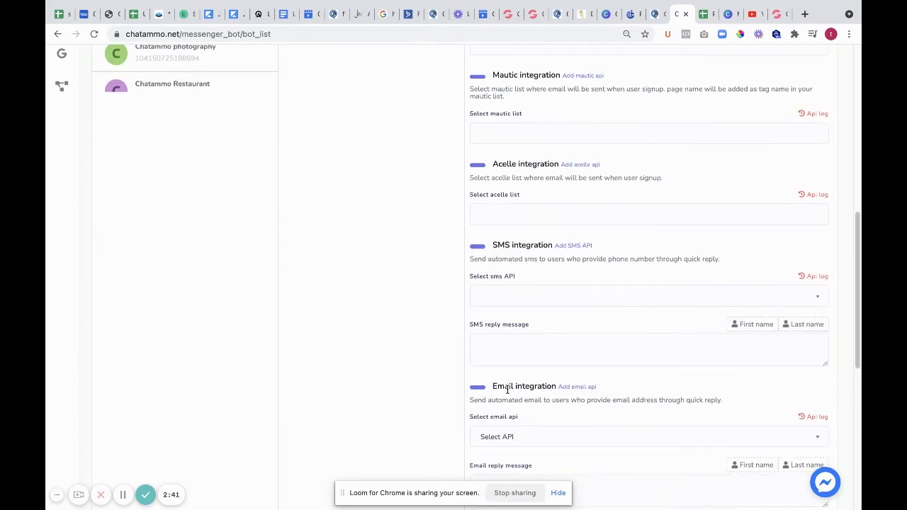
pyautogui.scroll(-3, 560, 394)
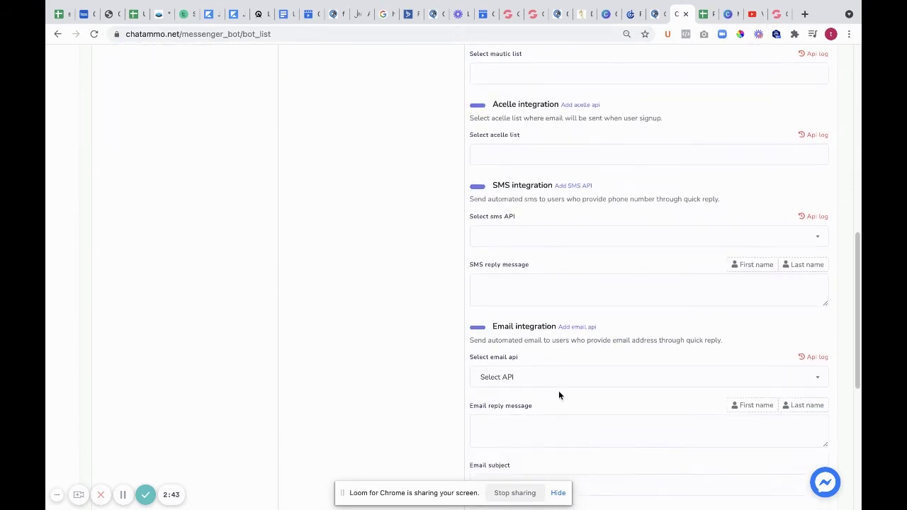
pyautogui.scroll(-5, 531, 358)
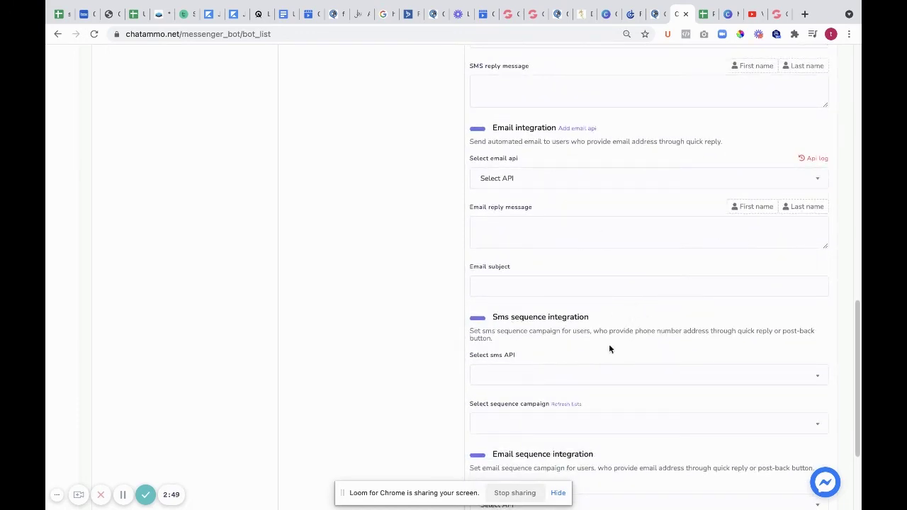
pyautogui.scroll(-2, 539, 348)
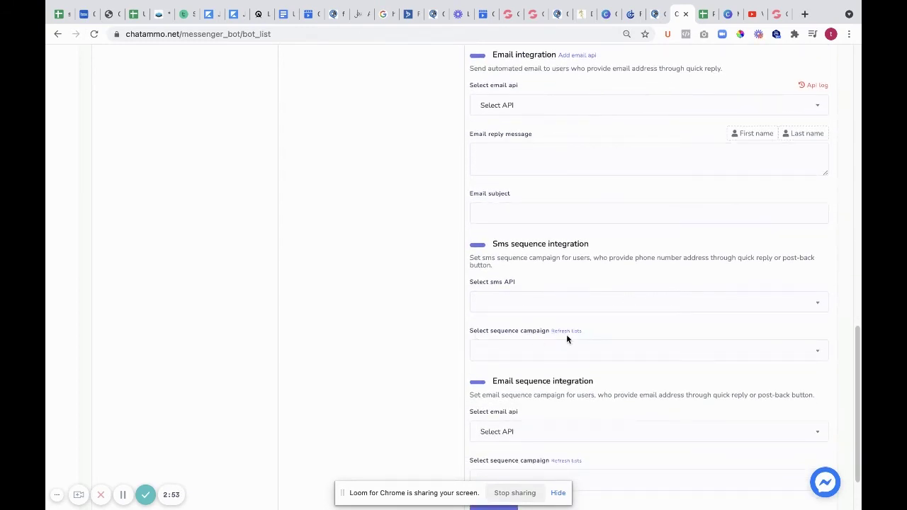
pyautogui.scroll(-2, 566, 411)
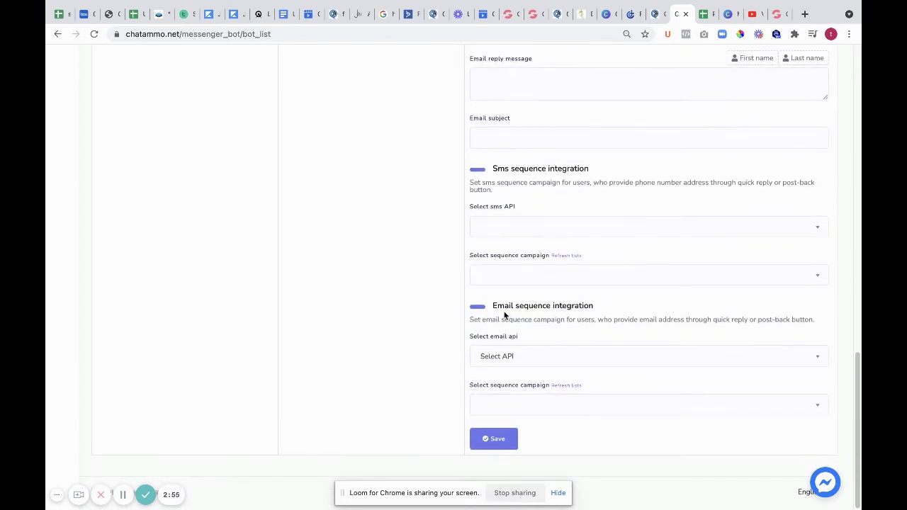
pyautogui.click(496, 361)
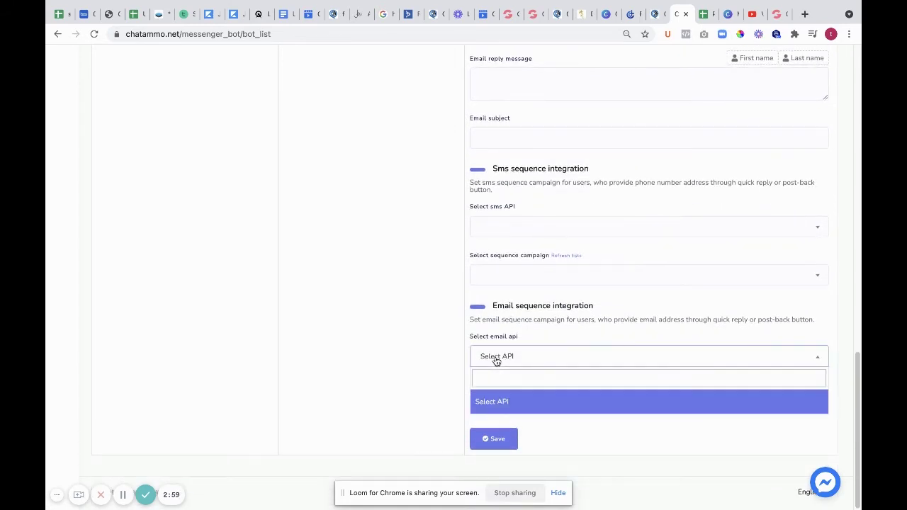
pyautogui.click(496, 362)
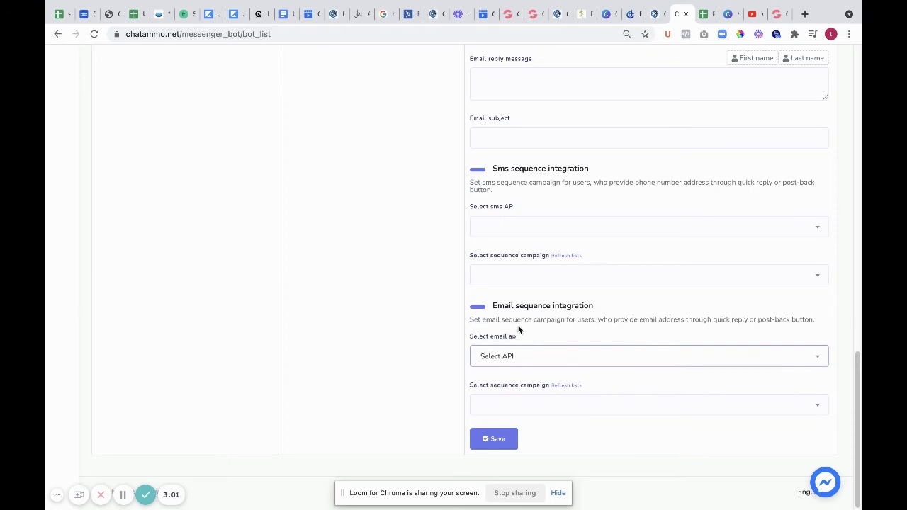
pyautogui.scroll(10, 518, 328)
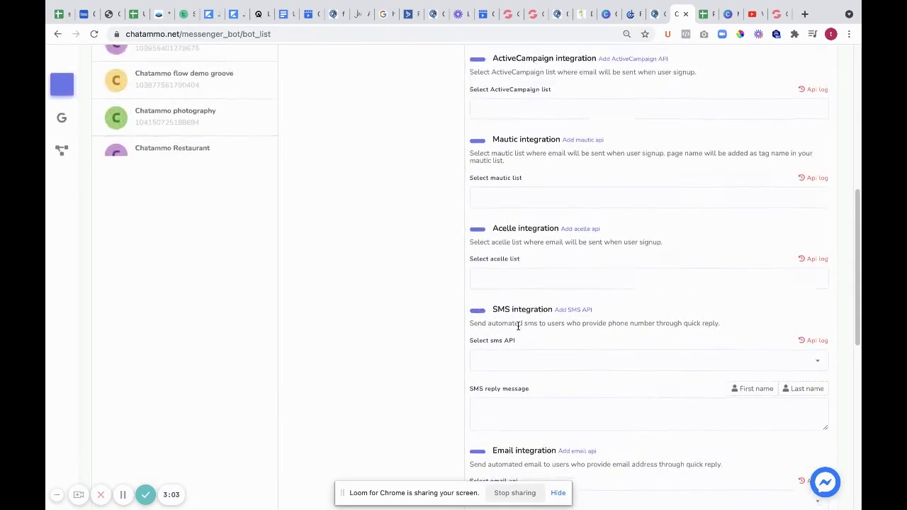
pyautogui.scroll(5, 518, 327)
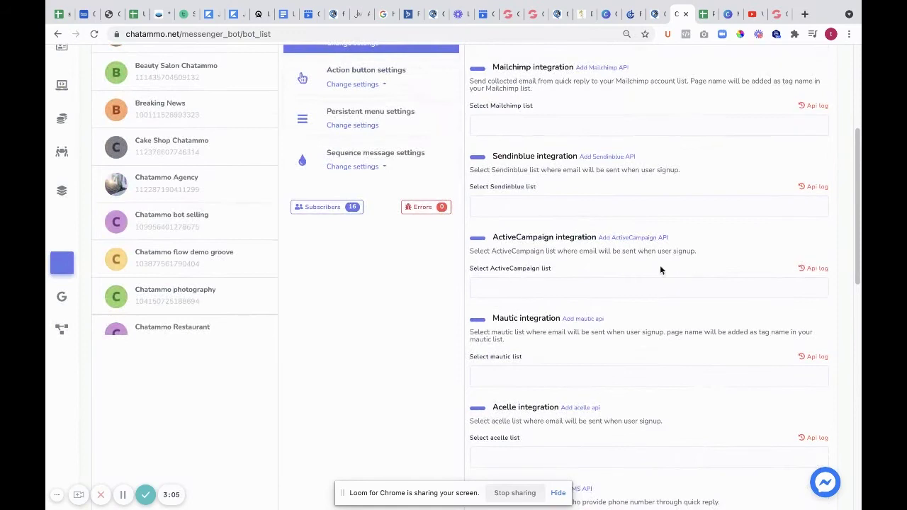
# Step: Add then remove the 'sugned for chatammo' ActiveCampaign list, leaving the field empty
pyautogui.click(508, 288)
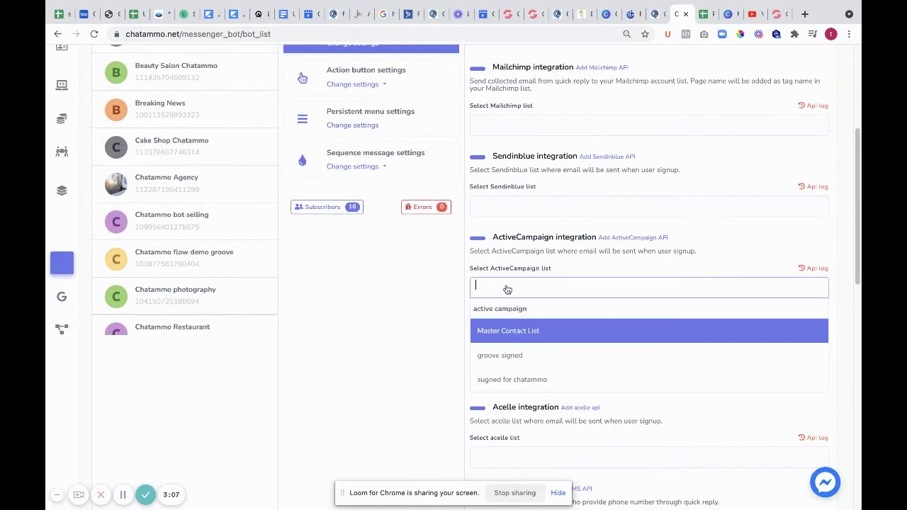
pyautogui.click(523, 380)
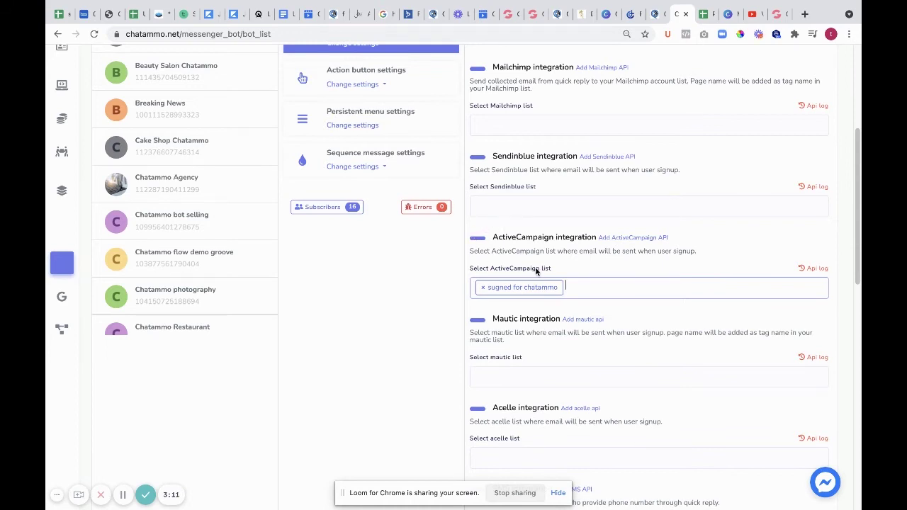
pyautogui.click(483, 291)
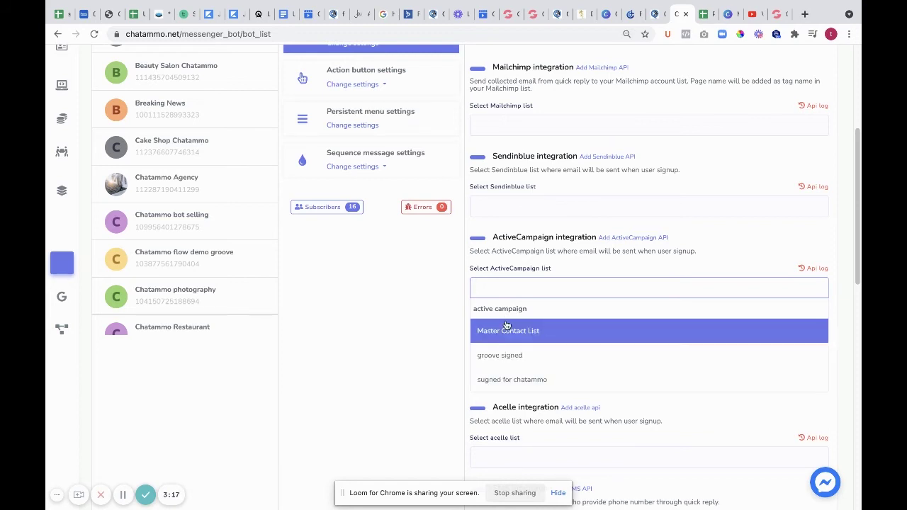
pyautogui.click(450, 296)
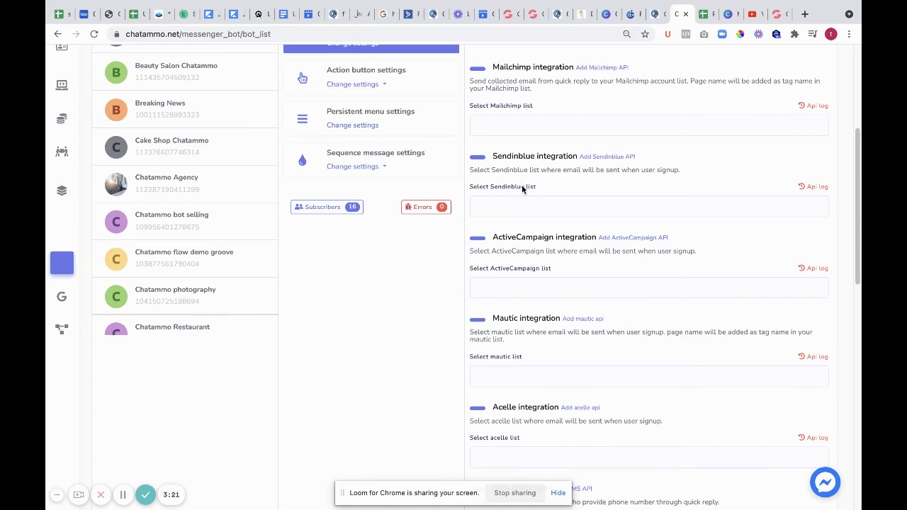
pyautogui.scroll(5, 516, 185)
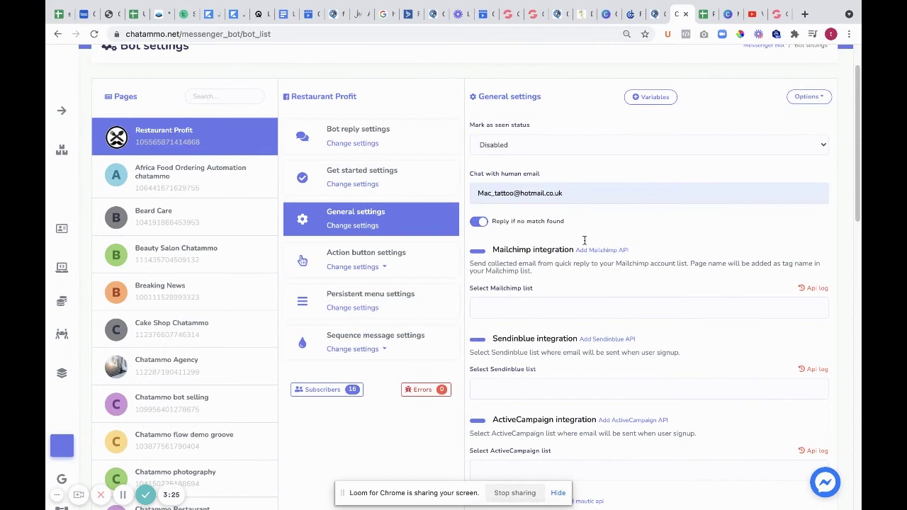
# Step: Open the Get-started action button template in the flow builder, then return to Bot settings
pyautogui.click(360, 271)
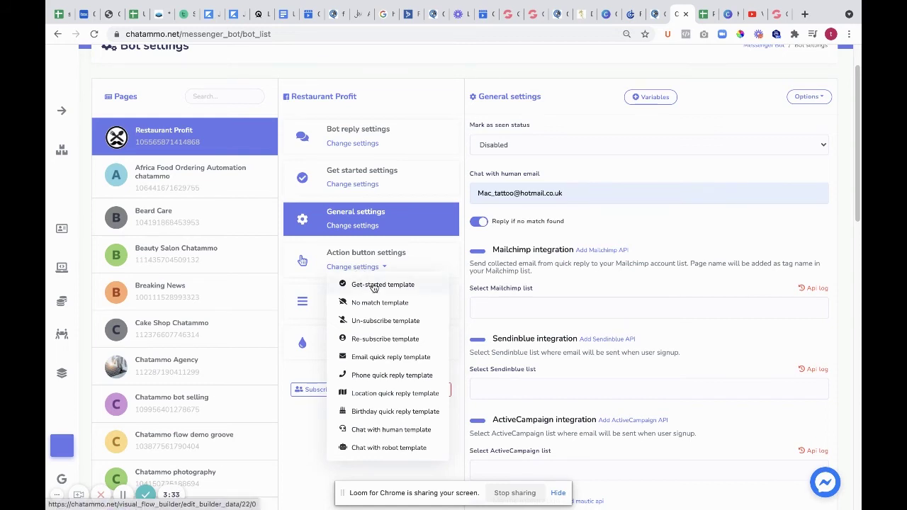
pyautogui.click(374, 285)
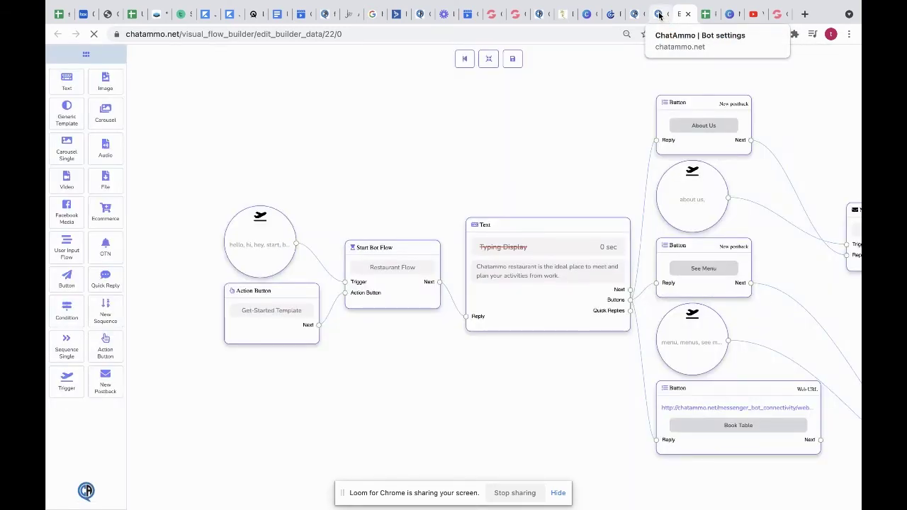
pyautogui.click(659, 14)
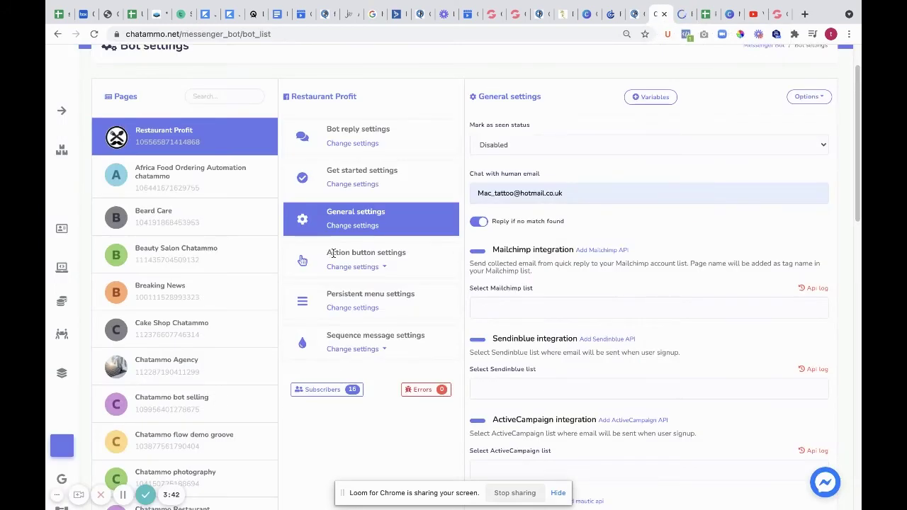
# Step: Show the Persistent menu settings listing the default-locale menu with composer input enabled
pyautogui.click(365, 267)
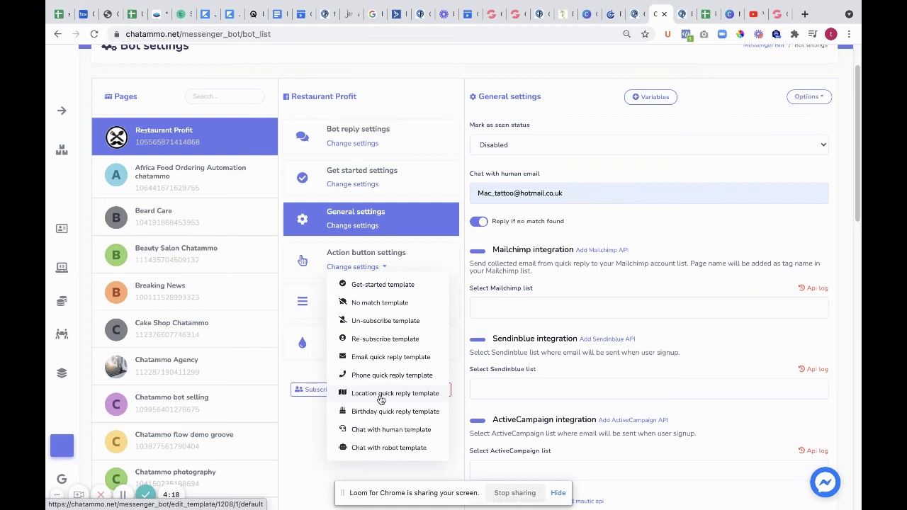
pyautogui.click(287, 263)
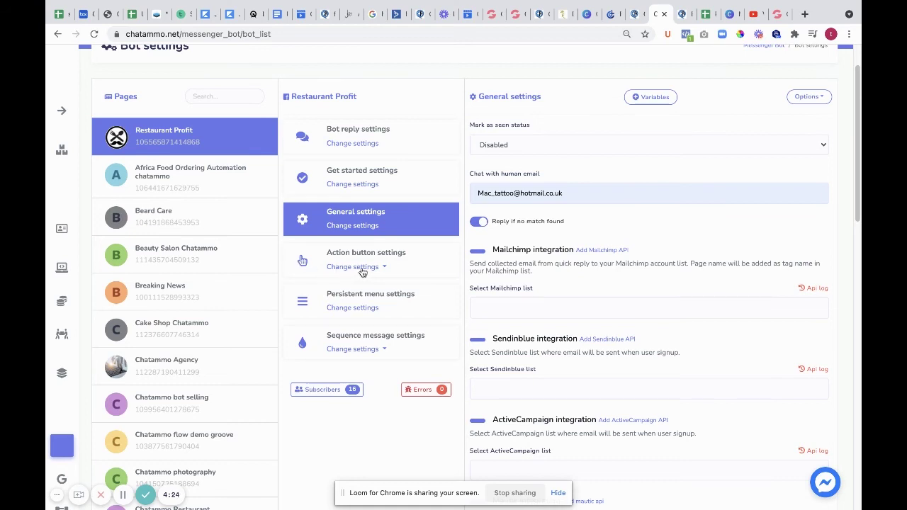
pyautogui.click(361, 310)
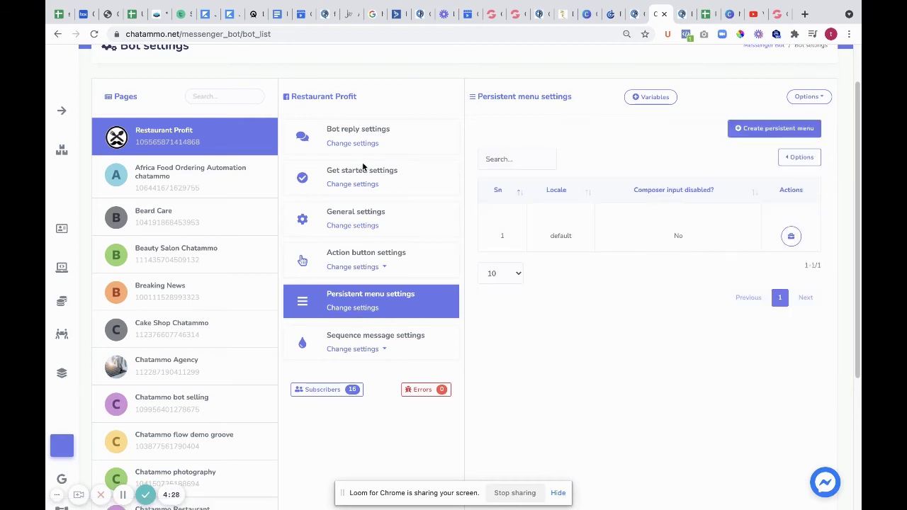
# Step: Edit the default persistent menu so its Menu item posts back to See Menu Flow, and submit
pyautogui.click(791, 236)
pyautogui.click(741, 282)
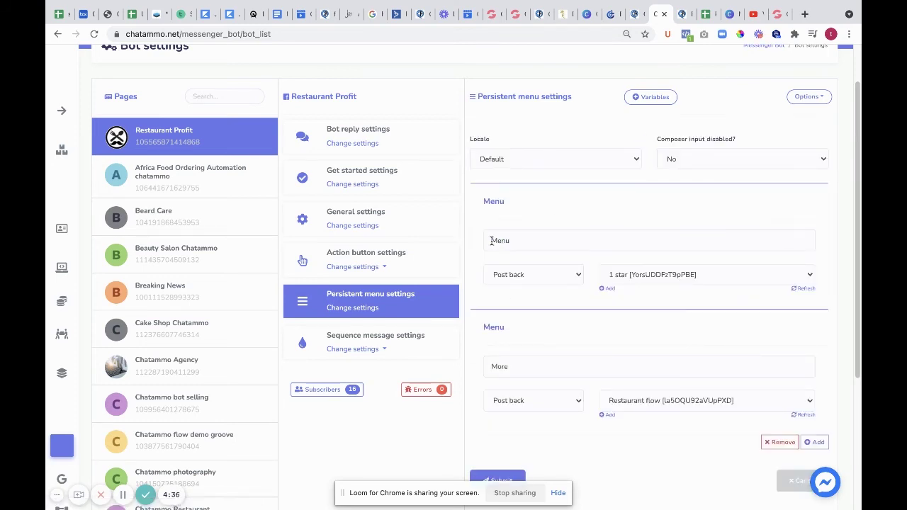
pyautogui.click(810, 278)
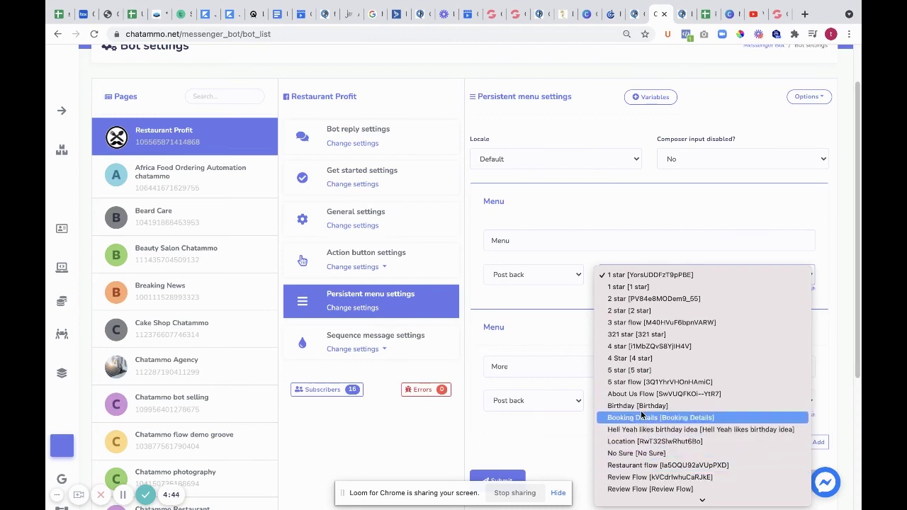
pyautogui.scroll(-2, 645, 426)
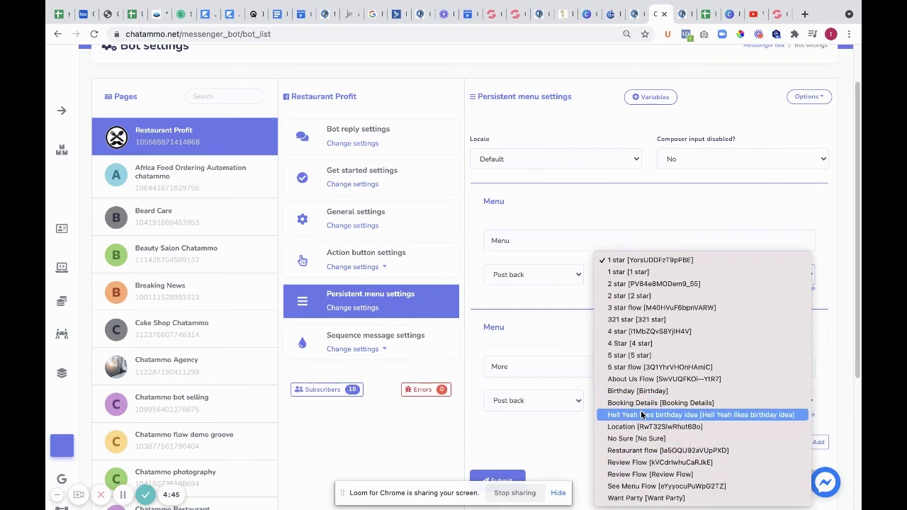
pyautogui.click(650, 487)
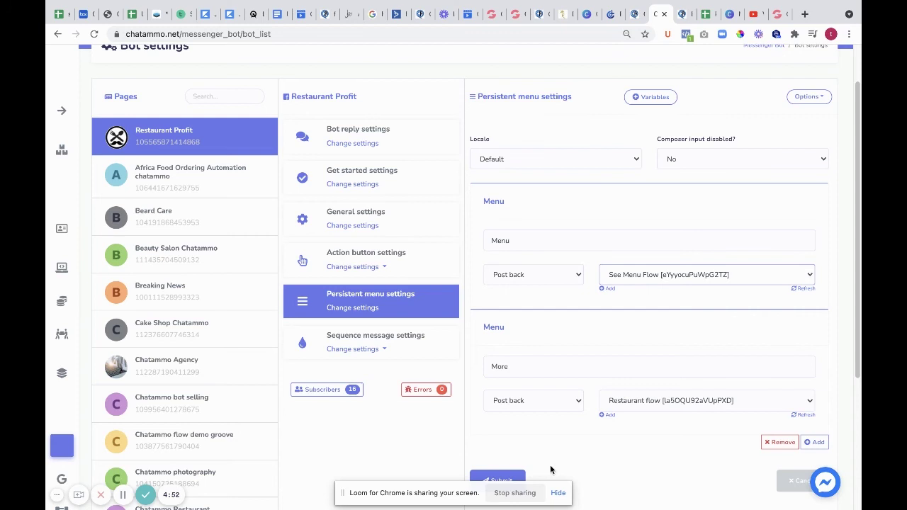
pyautogui.click(504, 478)
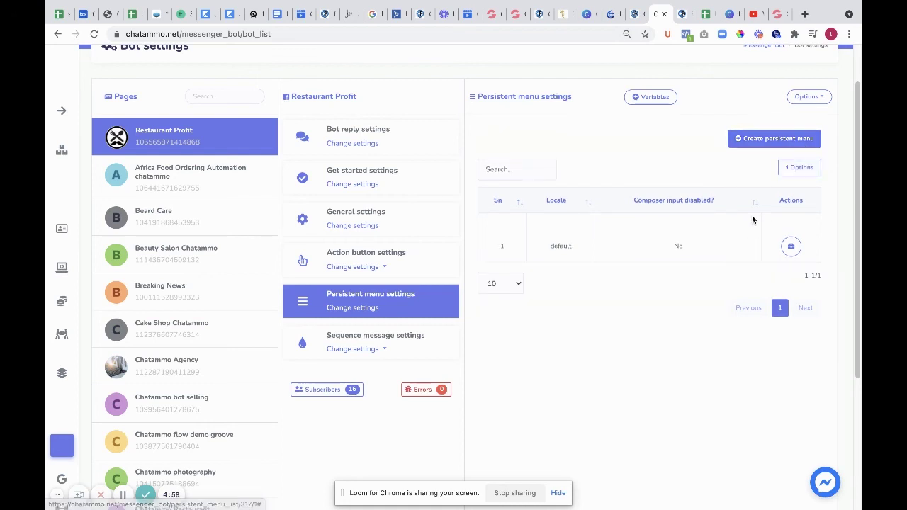
# Step: Dismiss the menu's publish/remove options and show the Messenger vs SMS/email sequence choices
pyautogui.click(793, 171)
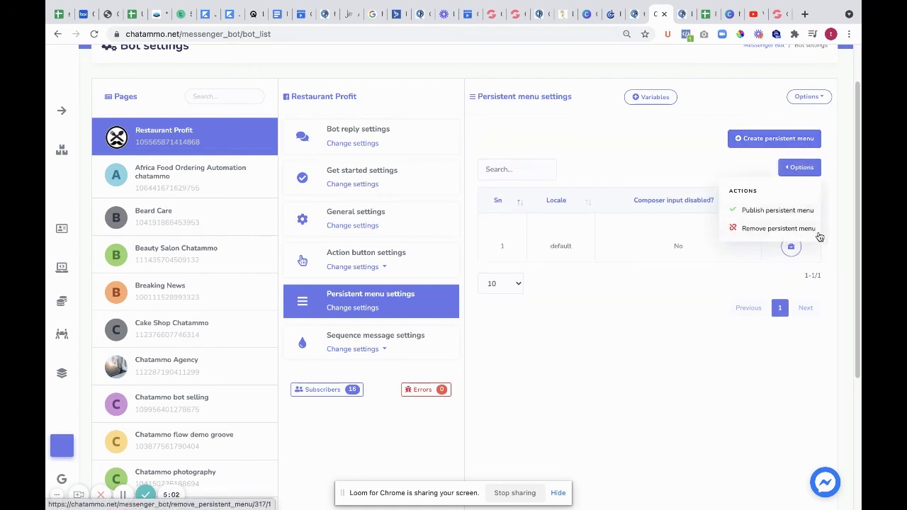
pyautogui.click(534, 423)
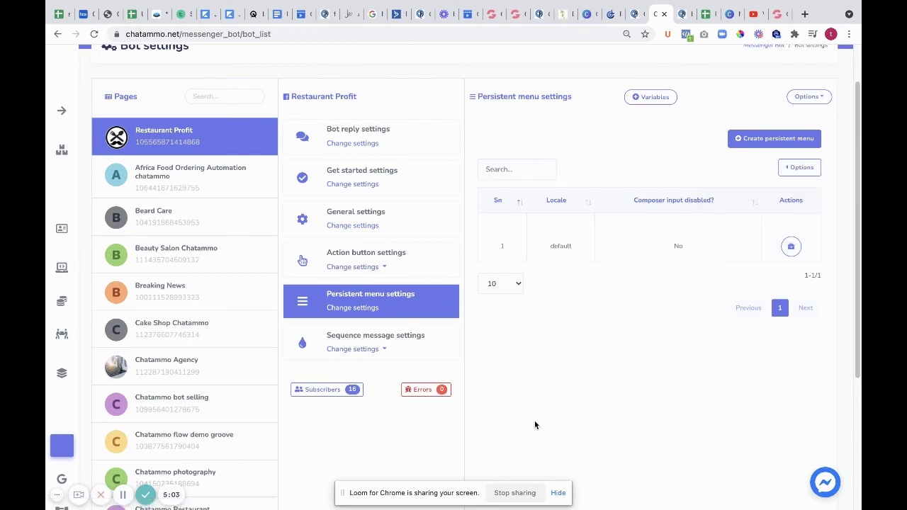
pyautogui.click(346, 352)
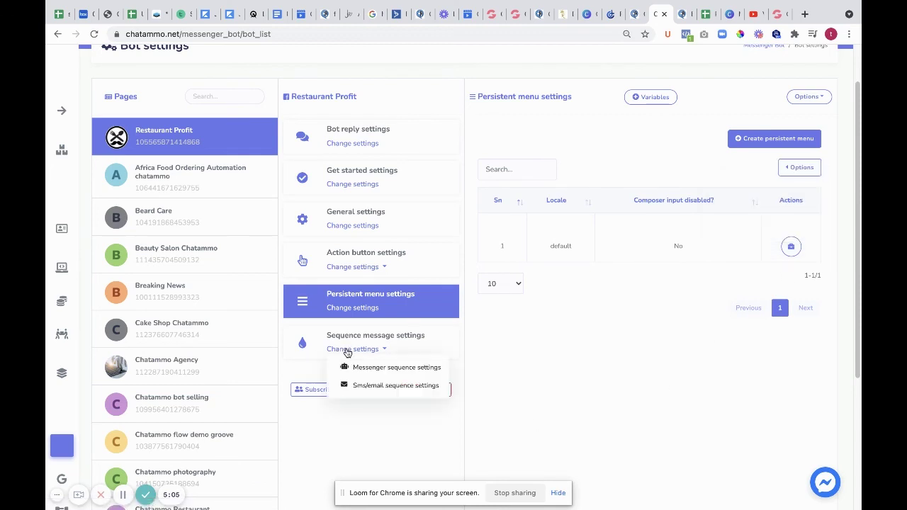
# Step: Open SMS/email sequence settings and add a new campaign named 'test'
pyautogui.click(367, 387)
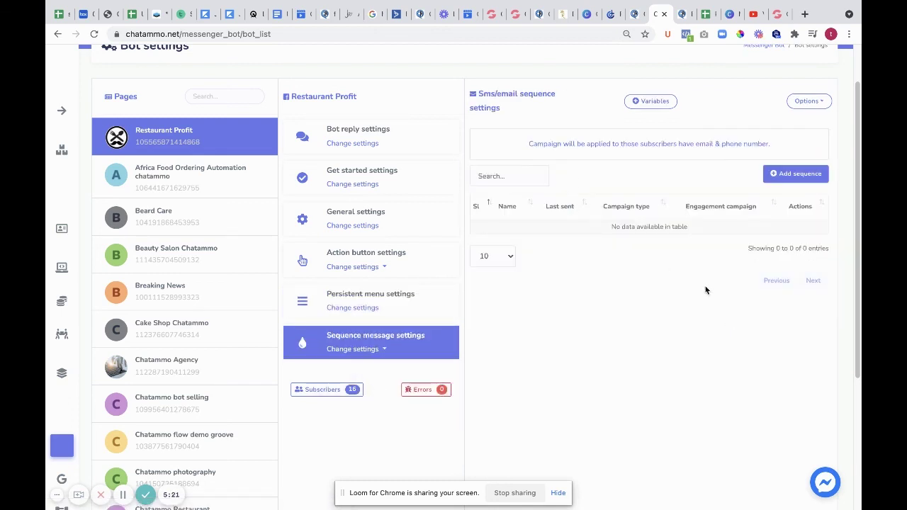
pyautogui.click(789, 178)
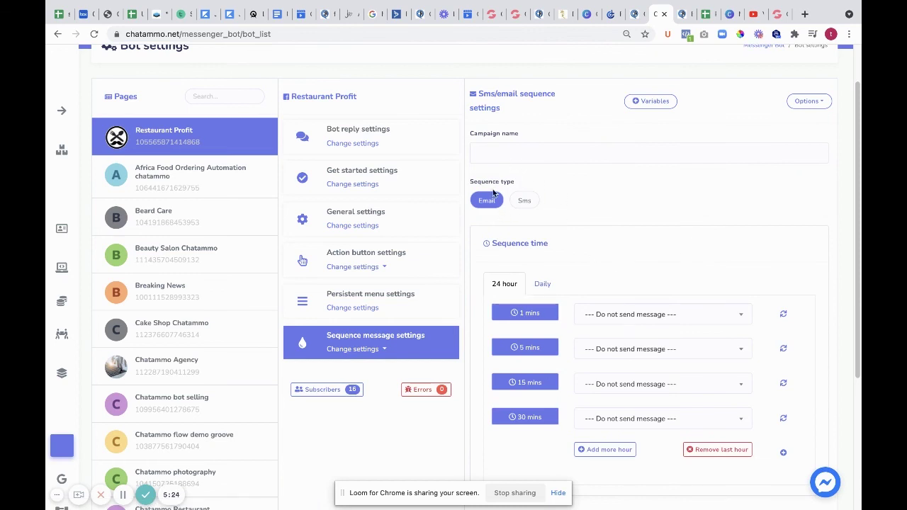
pyautogui.click(511, 154)
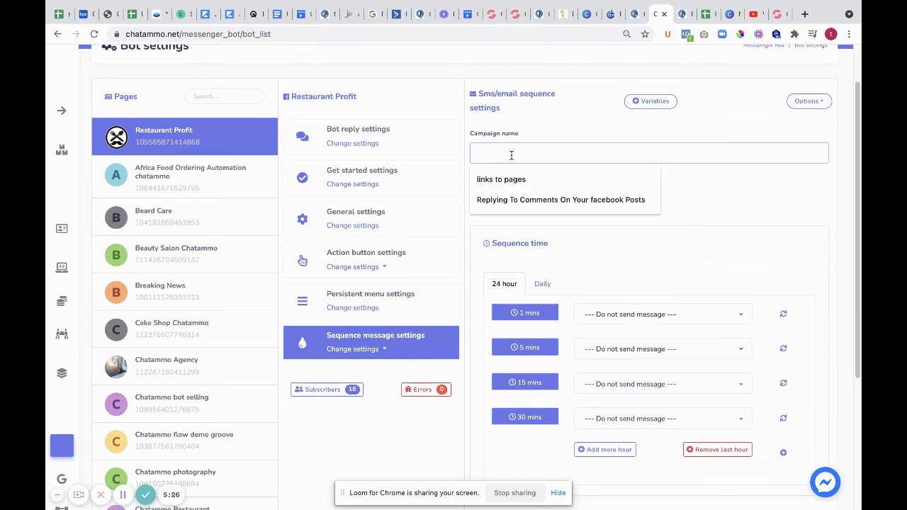
pyautogui.write('test')
pyautogui.click(604, 241)
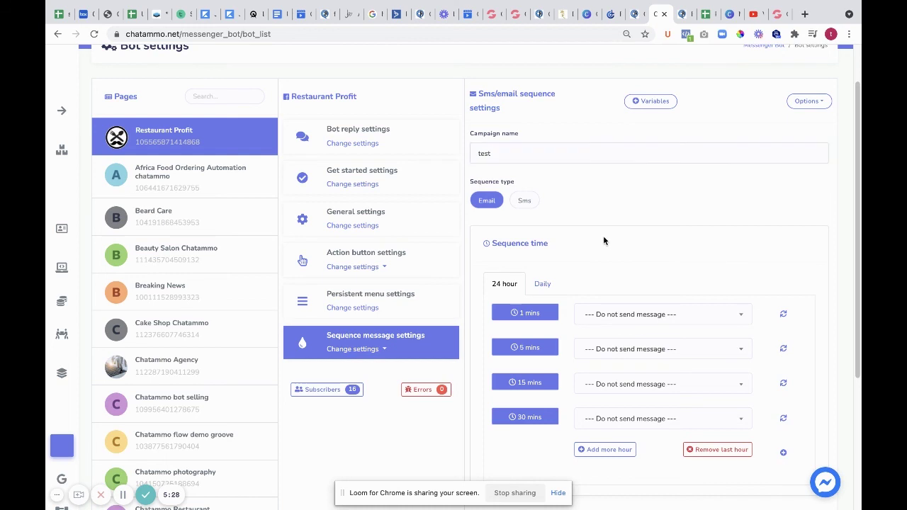
# Step: Set the 'test' campaign's sequence type to Sms
pyautogui.scroll(-2, 641, 286)
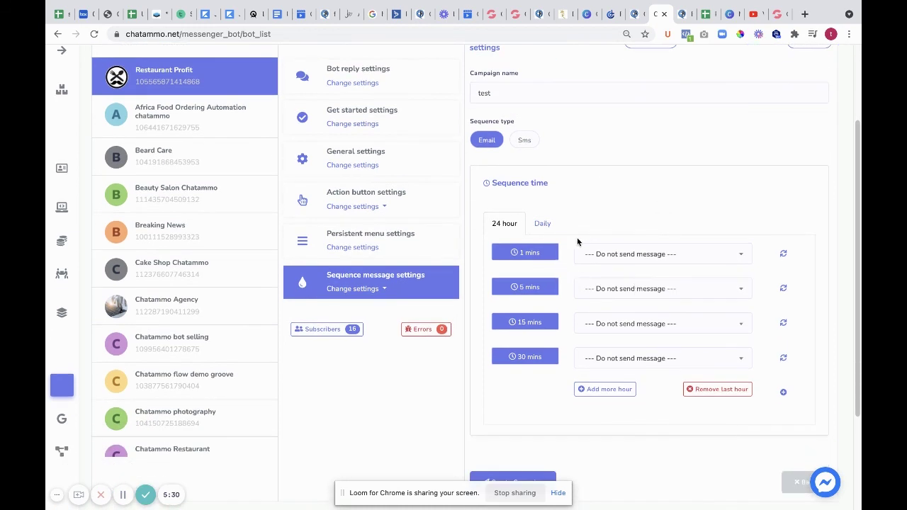
pyautogui.click(741, 256)
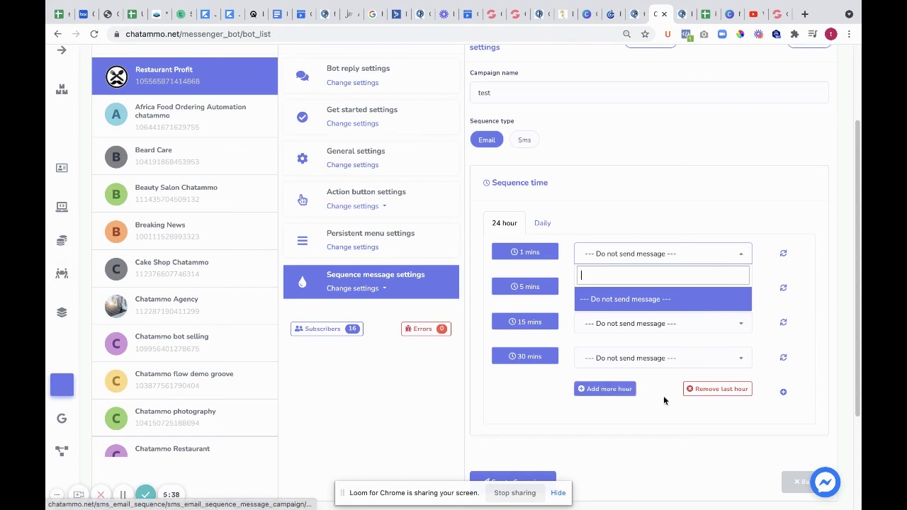
pyautogui.scroll(-2, 530, 327)
pyautogui.scroll(4, 529, 326)
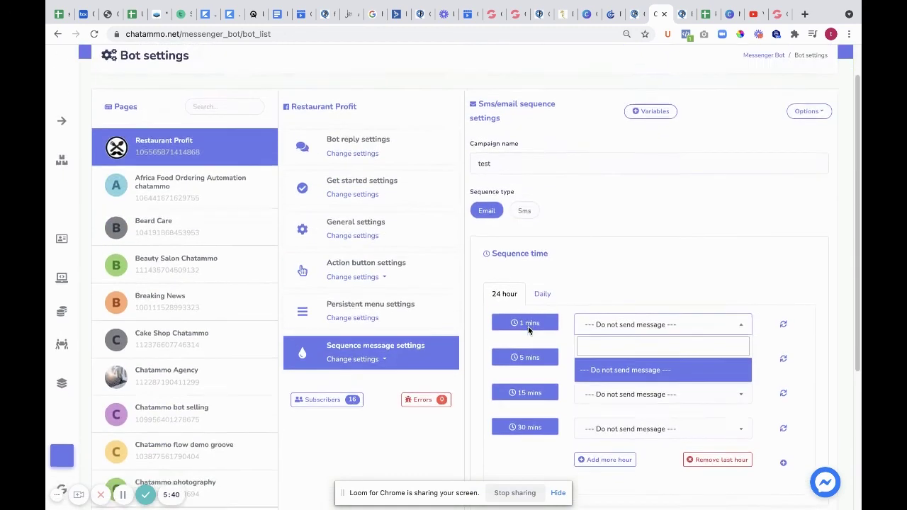
pyautogui.scroll(-4, 528, 326)
pyautogui.scroll(4, 530, 312)
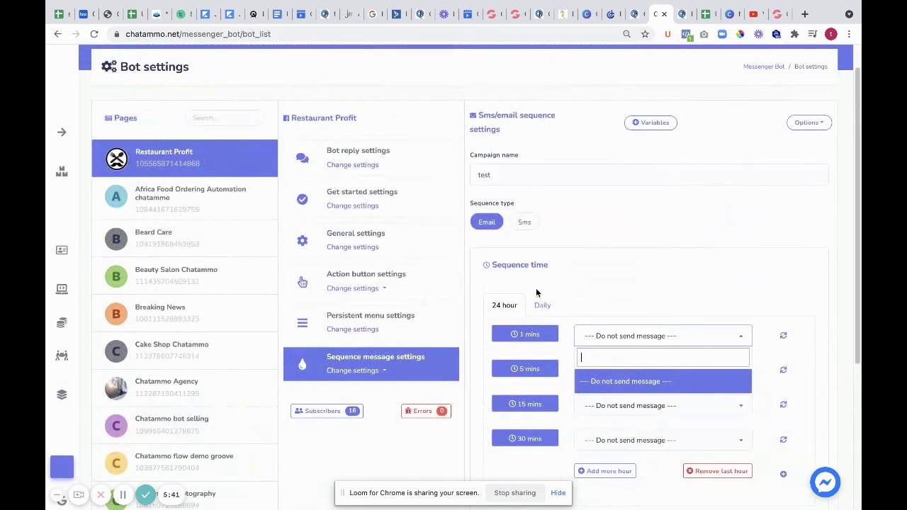
pyautogui.click(525, 224)
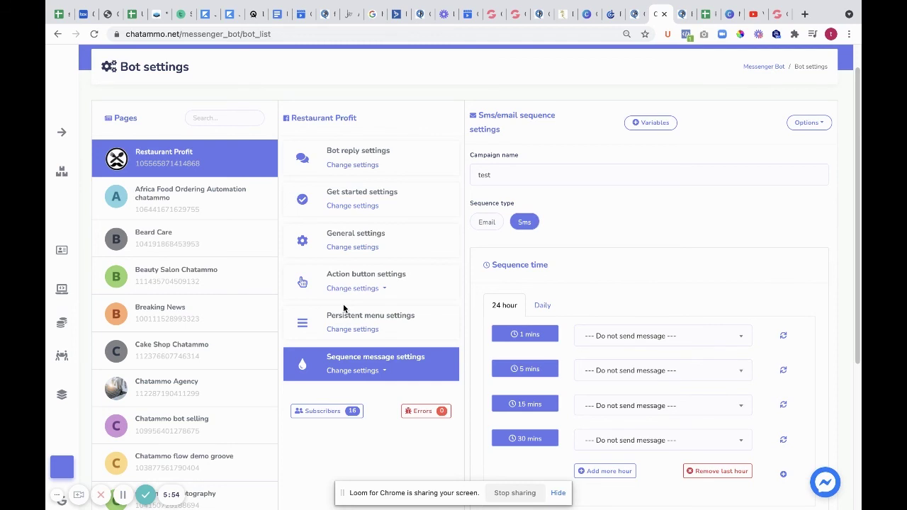
pyautogui.scroll(2, 253, 176)
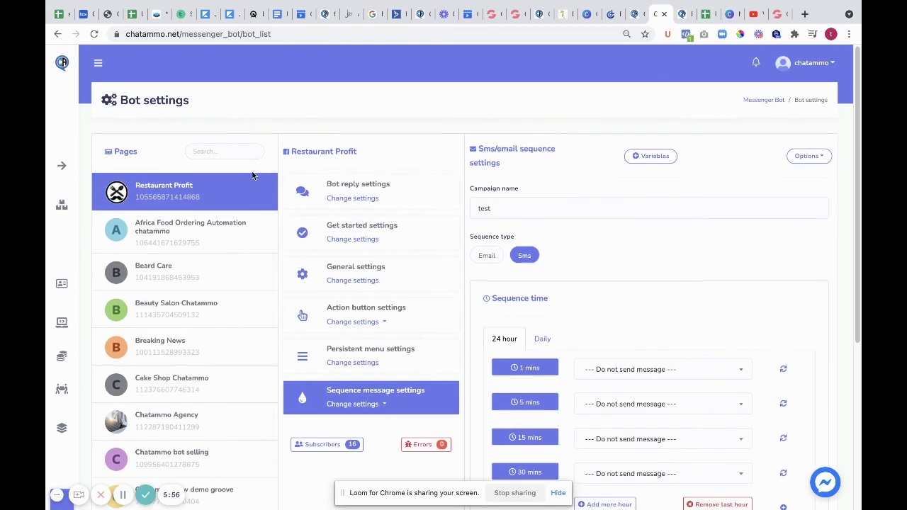